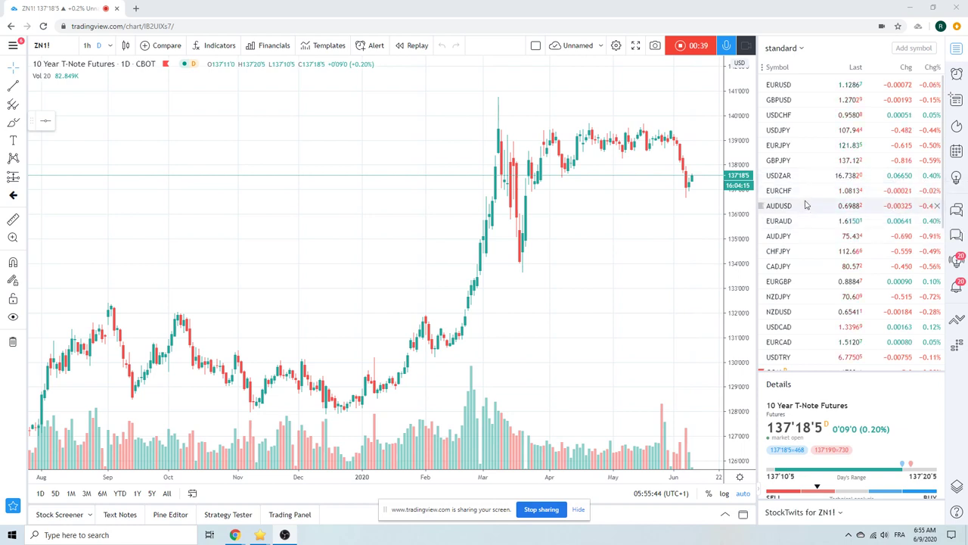
- Load USDMXN as the chart symbol
scroll(808, 225, down, 2)
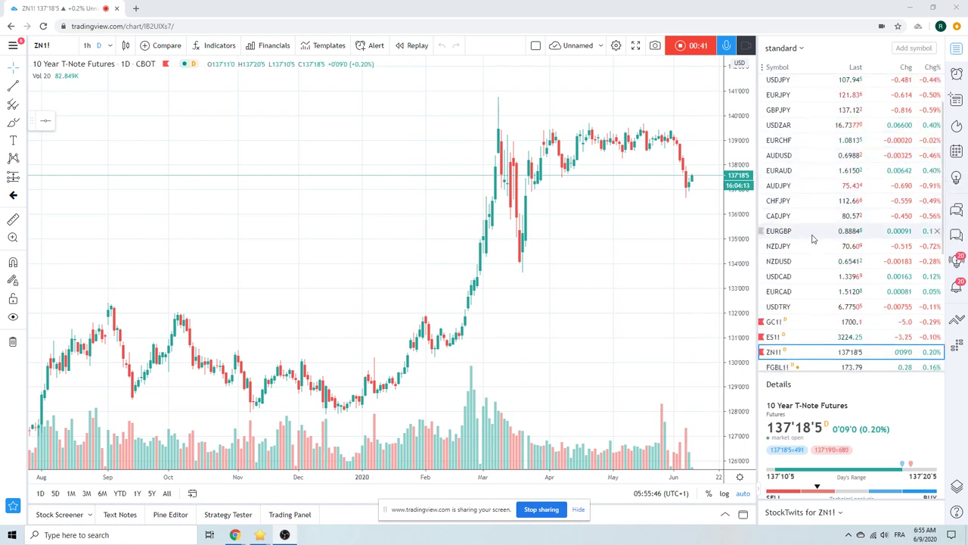
scroll(812, 236, up, 2)
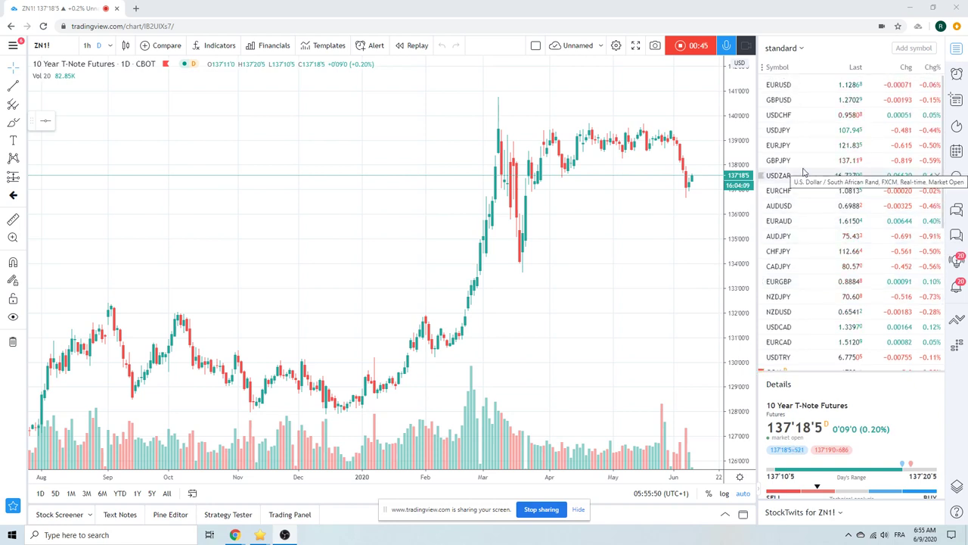
scroll(804, 173, down, 2)
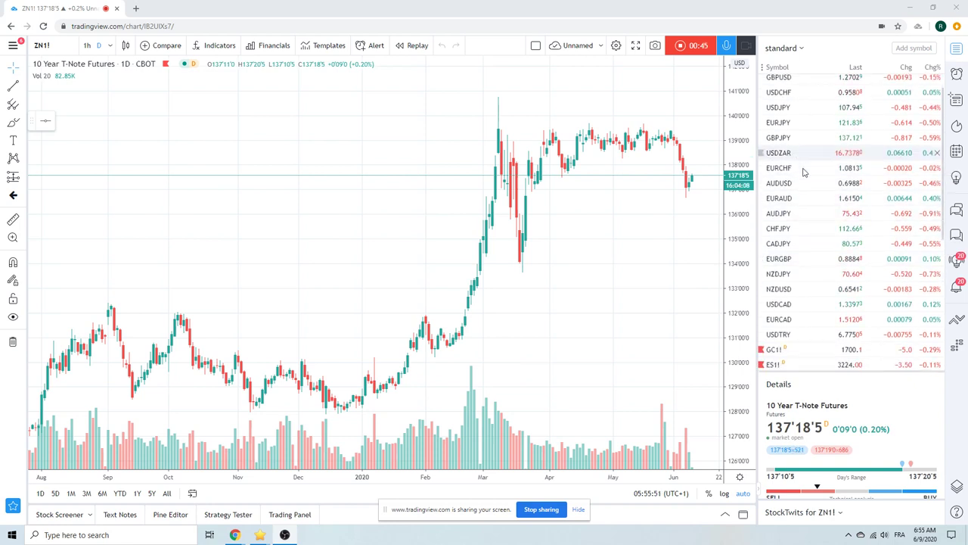
click(50, 44)
text(USDMXN)
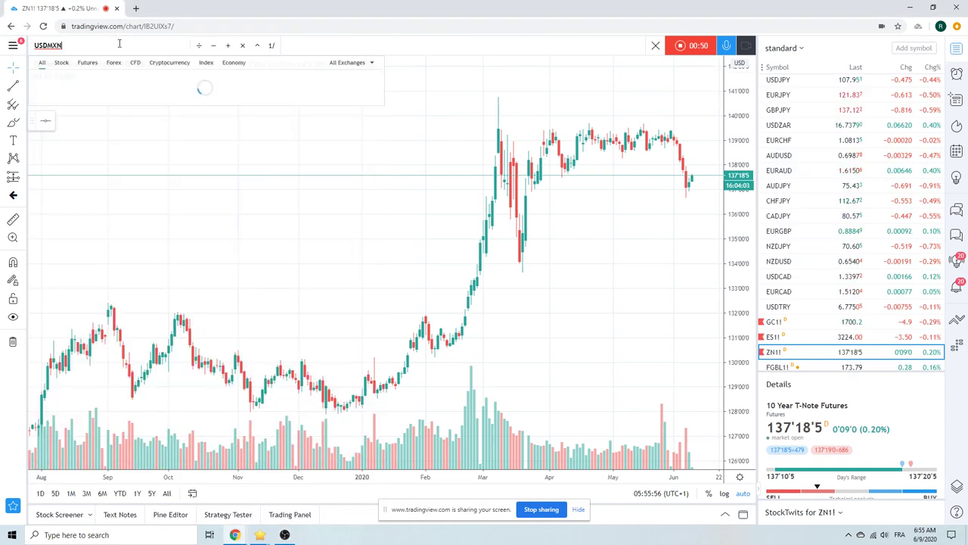
key(Return)
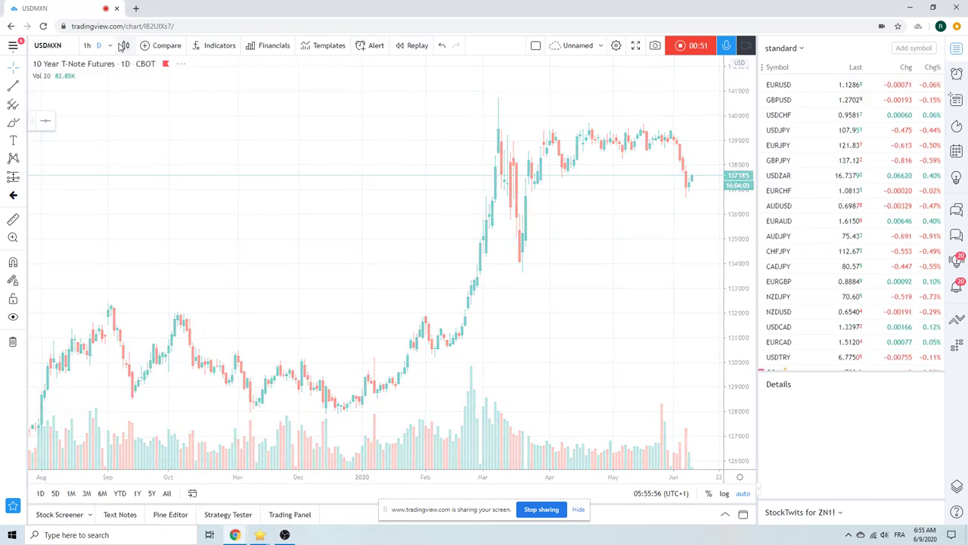
- Compare USD/MXN on 1h and D candles, then switch to GBPUSD from the watchlist
click(87, 46)
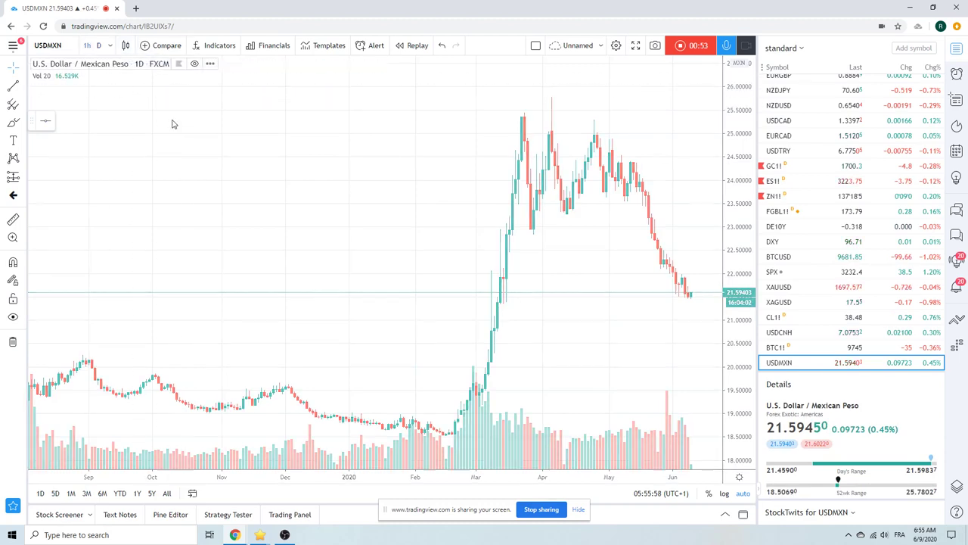
scroll(423, 247, up, 5)
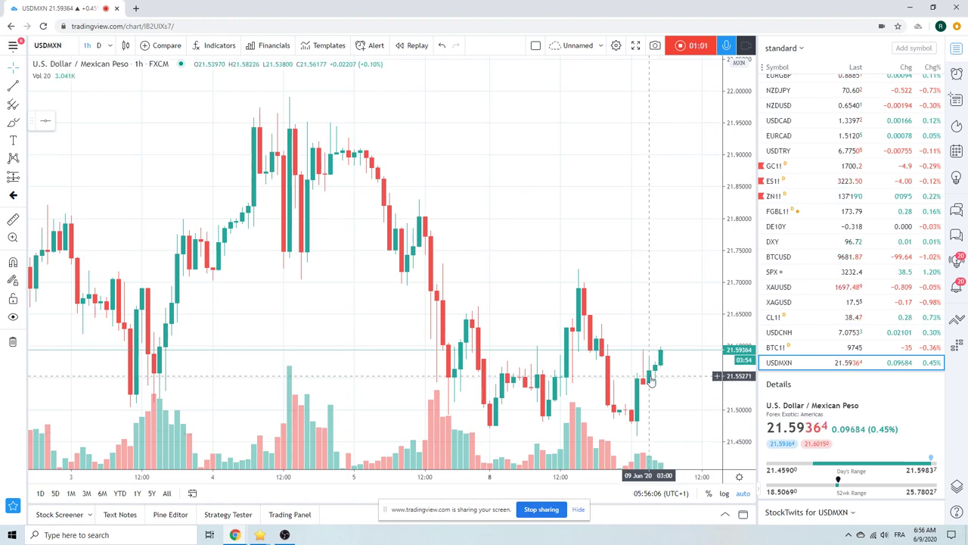
scroll(651, 380, down, 5)
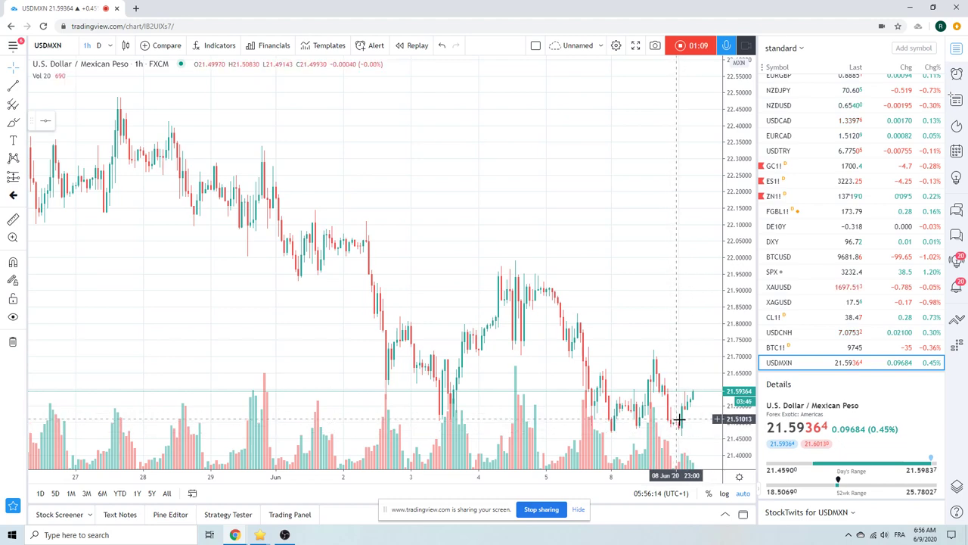
click(99, 47)
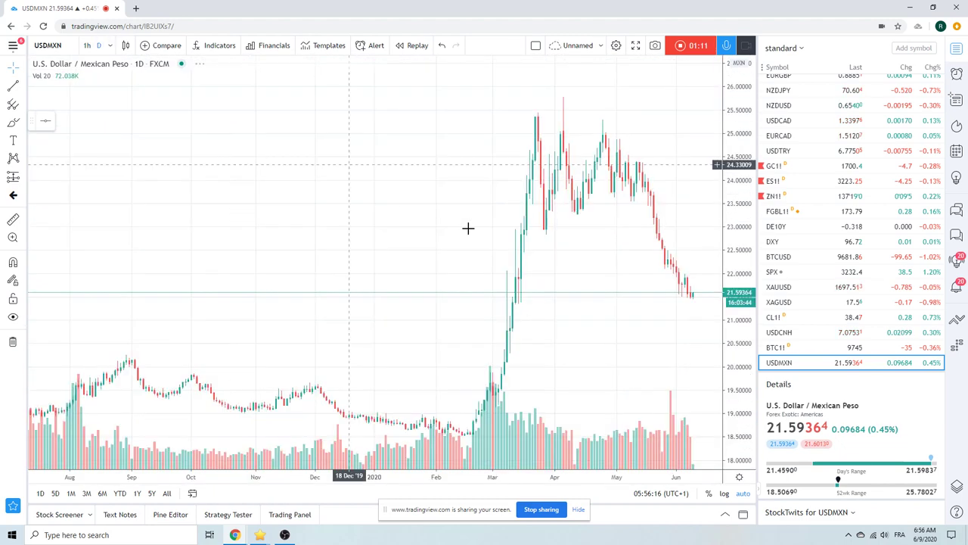
scroll(486, 287, up, 3)
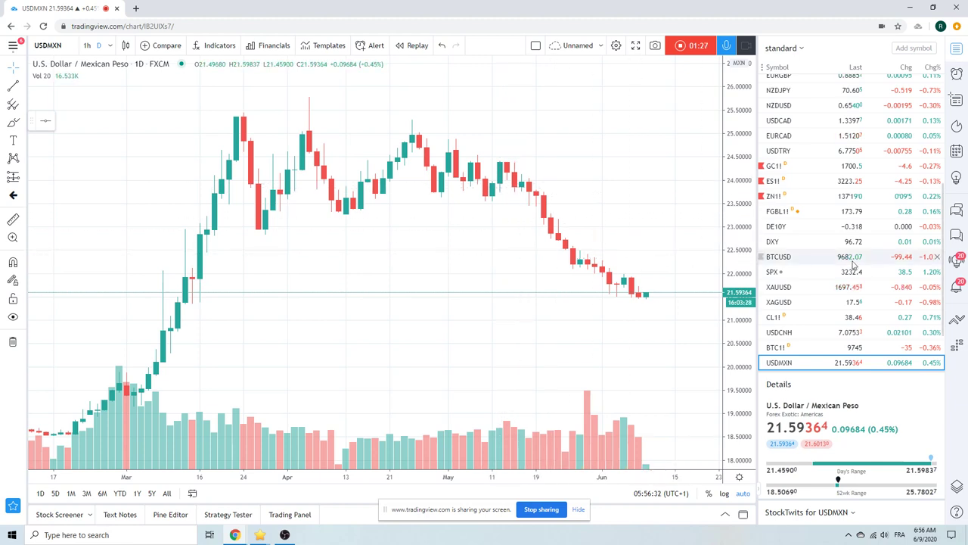
scroll(847, 253, up, 2)
scroll(847, 249, up, 1)
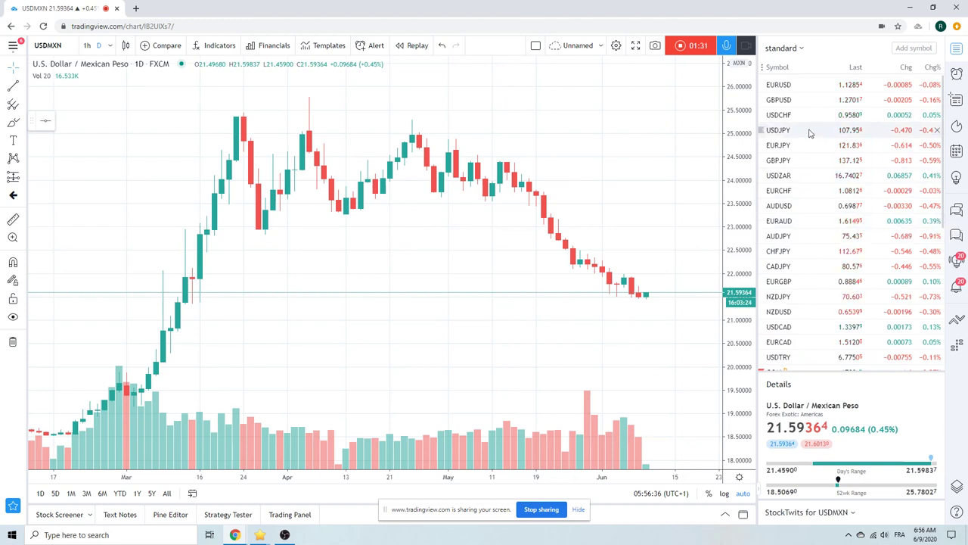
click(791, 103)
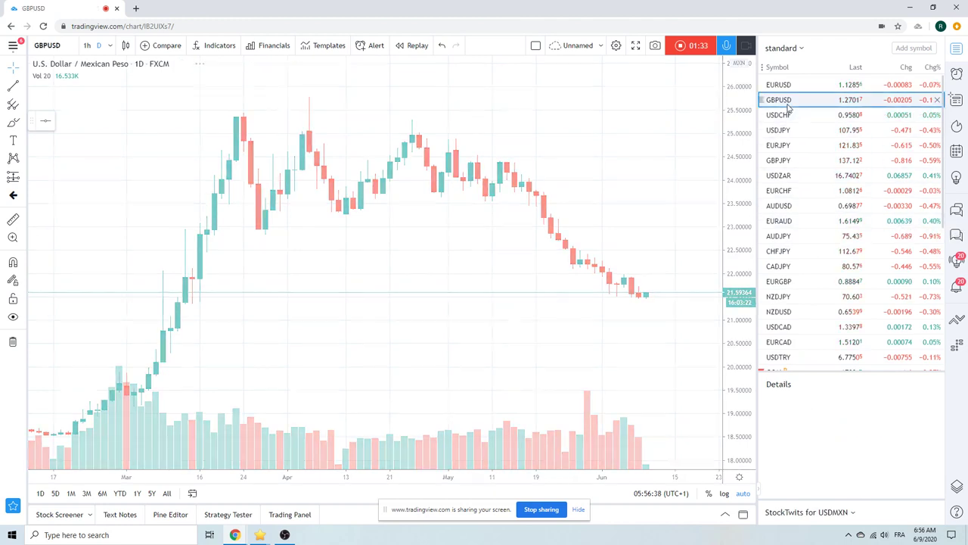
- Study GBPUSD on 1h candles, then switch the chart to USDZAR
click(89, 46)
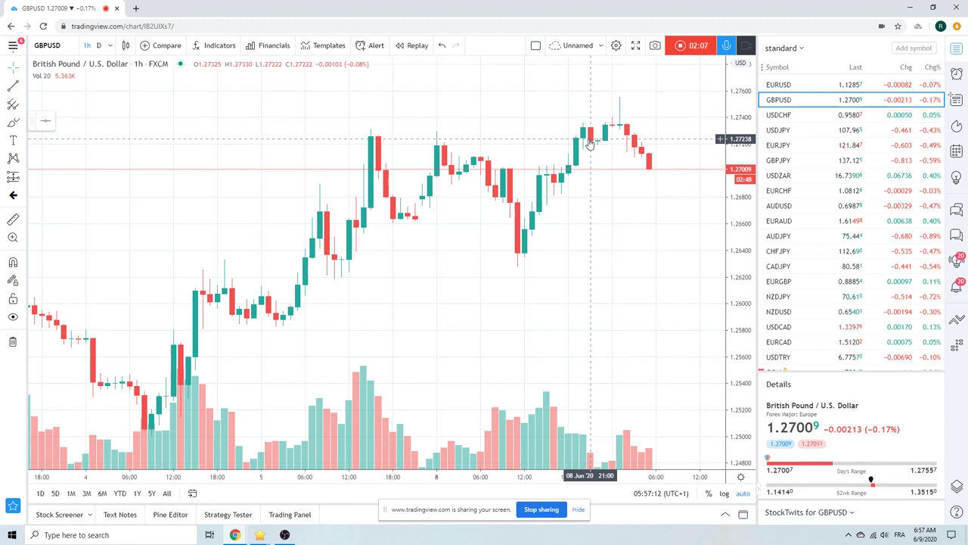
click(772, 175)
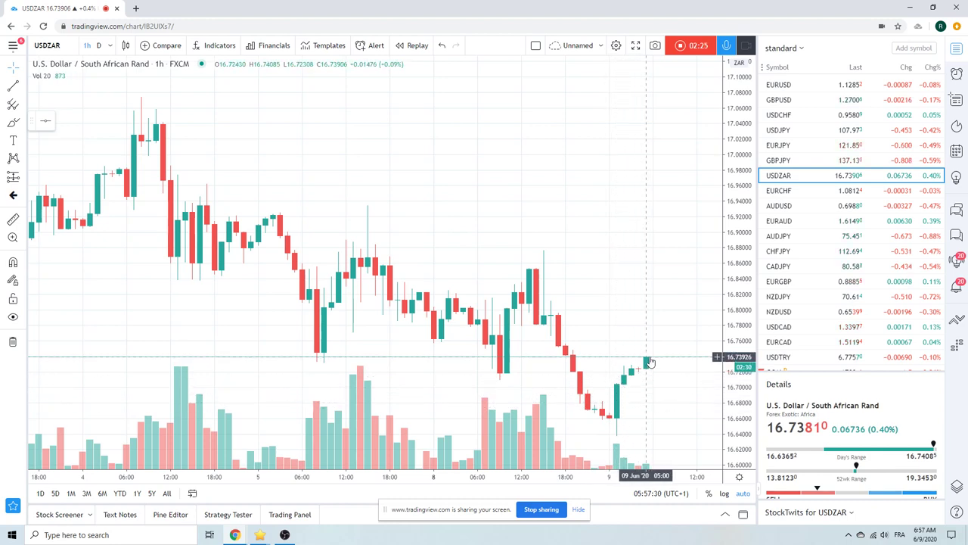
- Zoom out the USDZAR hourly chart to about two weeks, then show USDJPY
scroll(453, 267, down, 5)
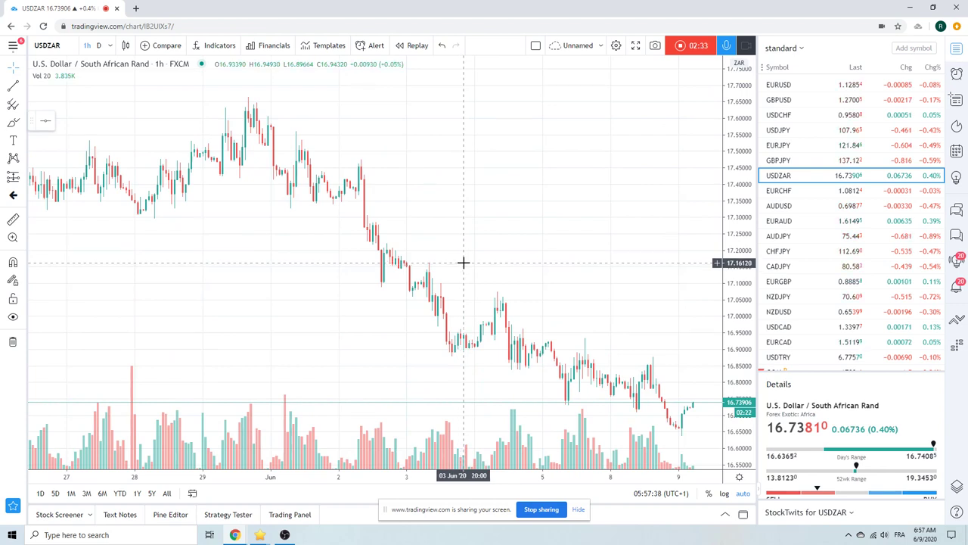
click(785, 131)
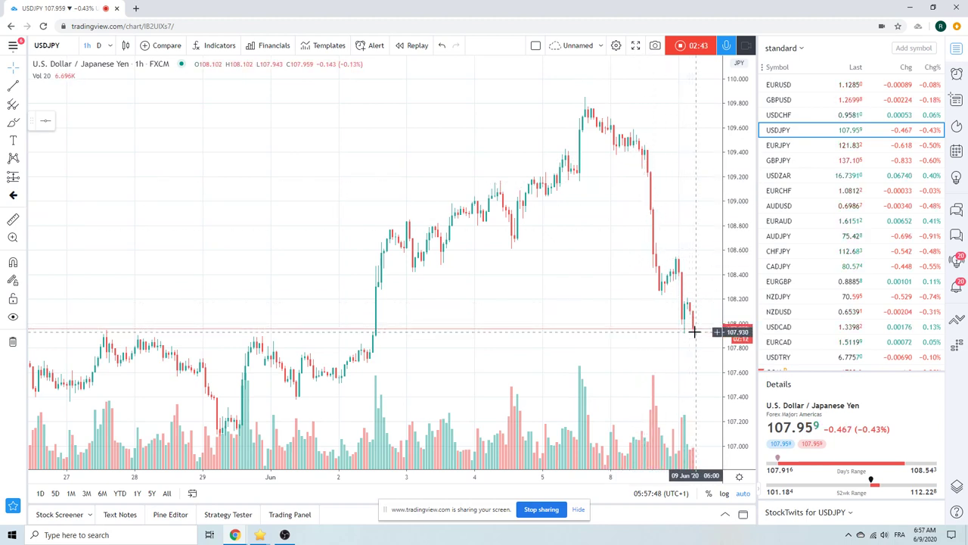
- Flip through the GBPJPY, AUDJPY and CHFJPY hourly charts, then return to USDJPY
click(779, 161)
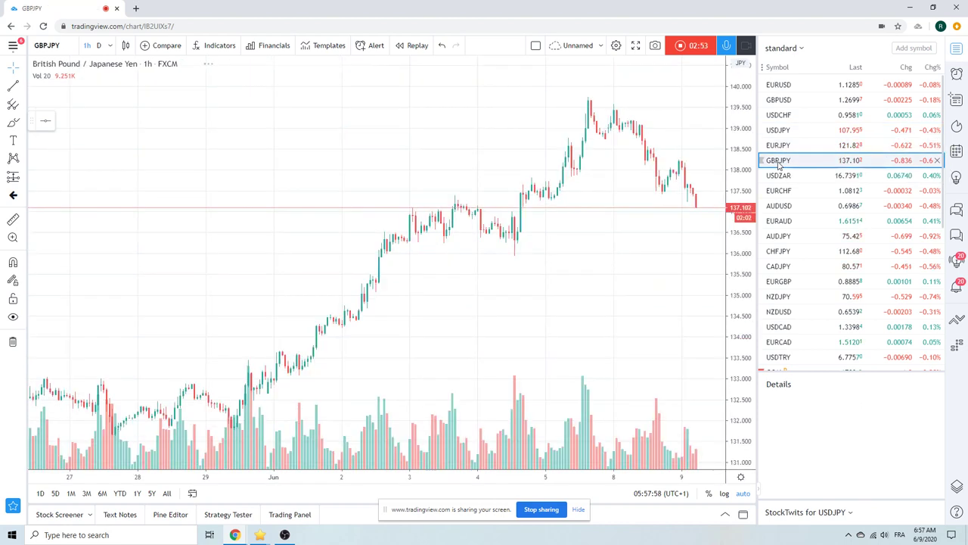
click(781, 238)
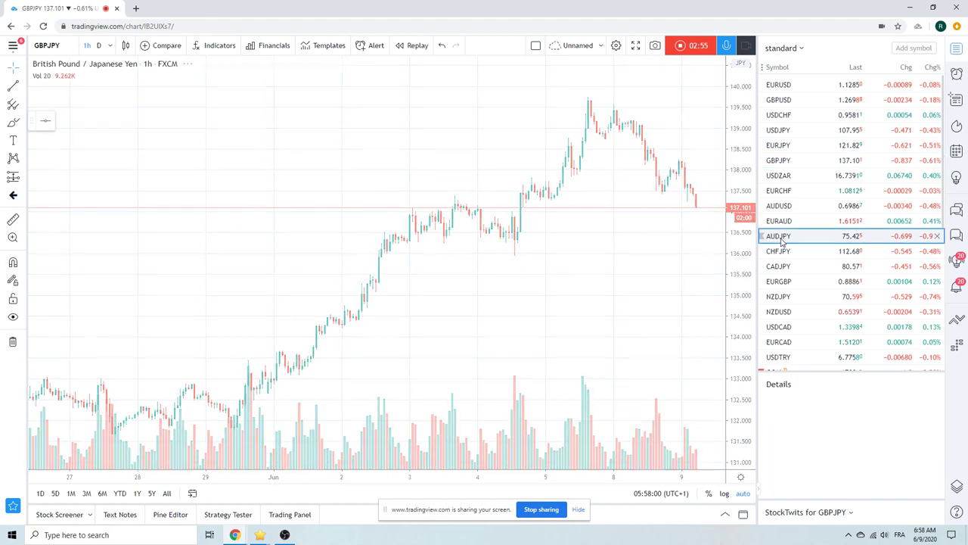
click(780, 252)
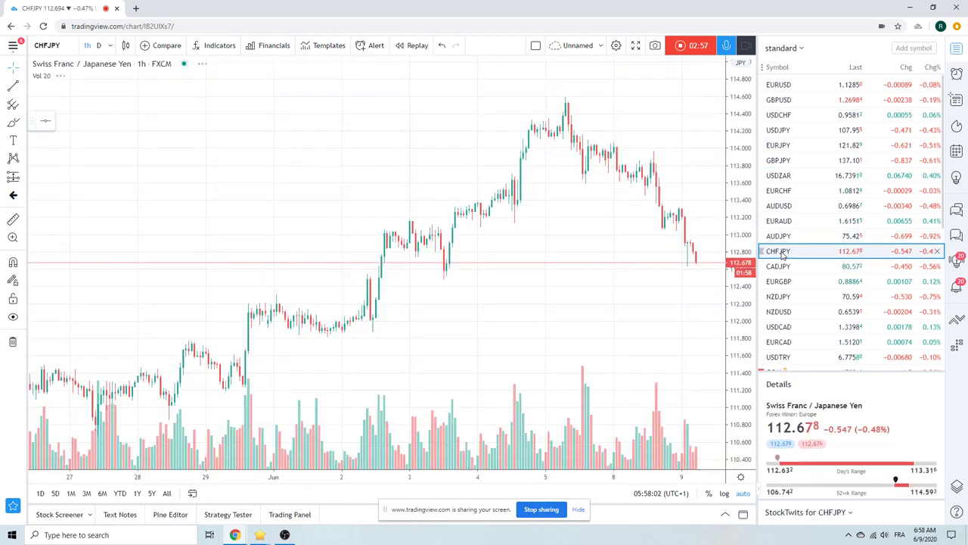
click(781, 130)
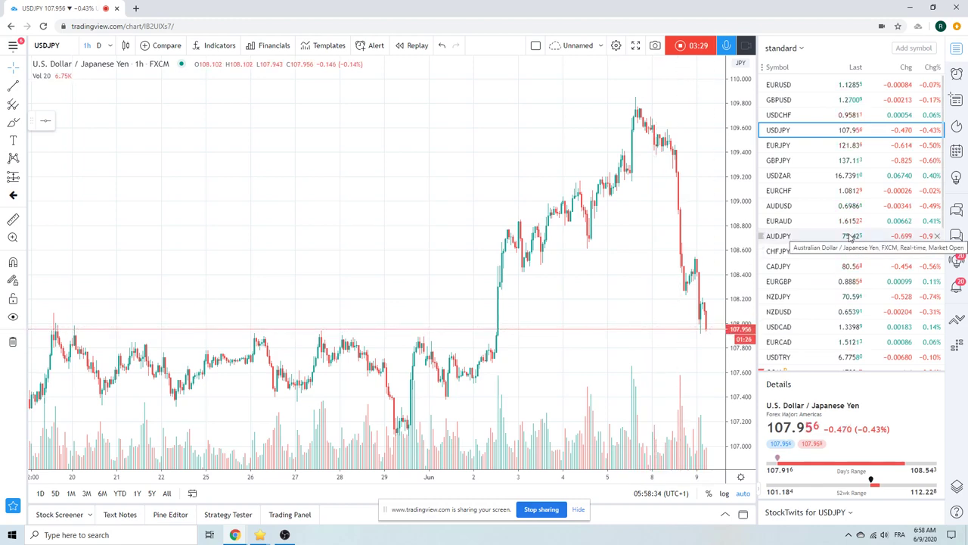
- View EURCAD zoomed and on daily candles, then EURGBP on 1h candles
click(786, 342)
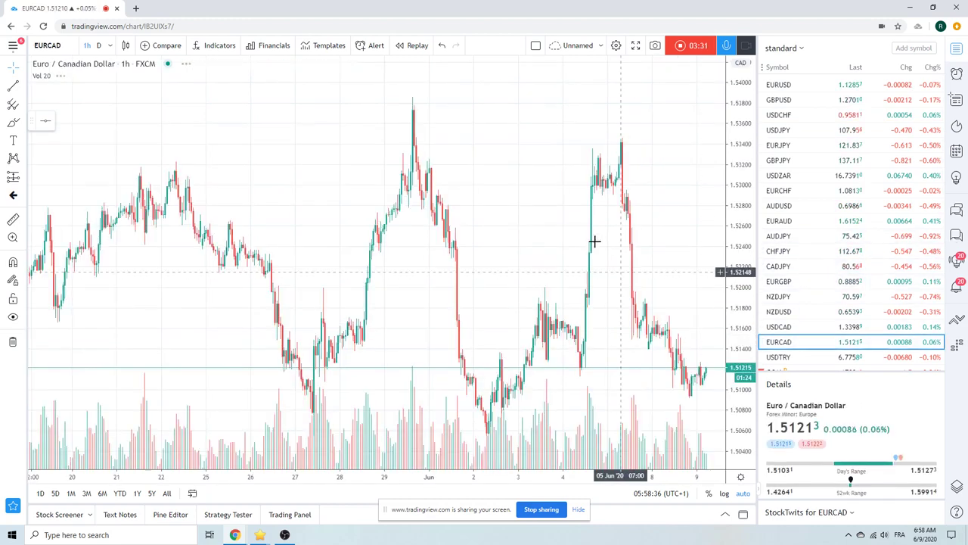
scroll(562, 220, up, 3)
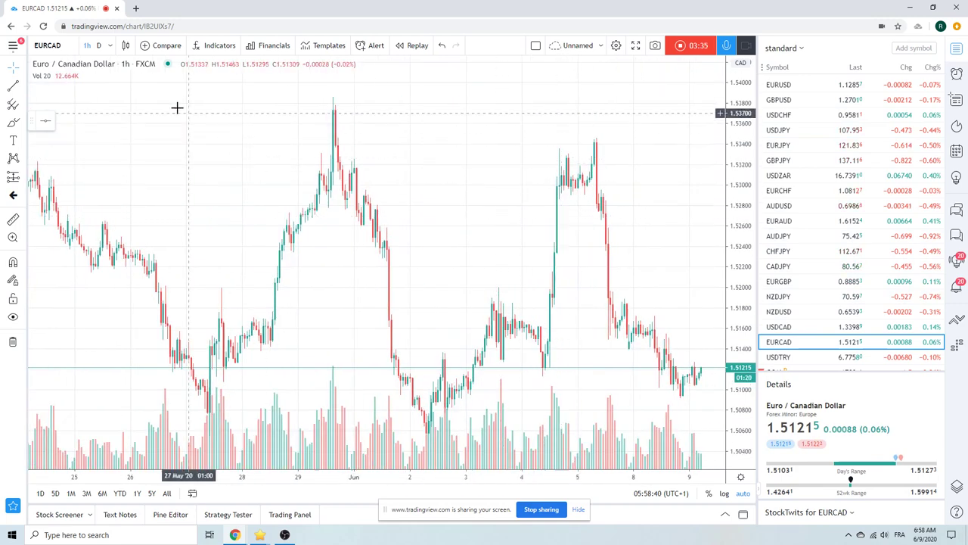
click(98, 46)
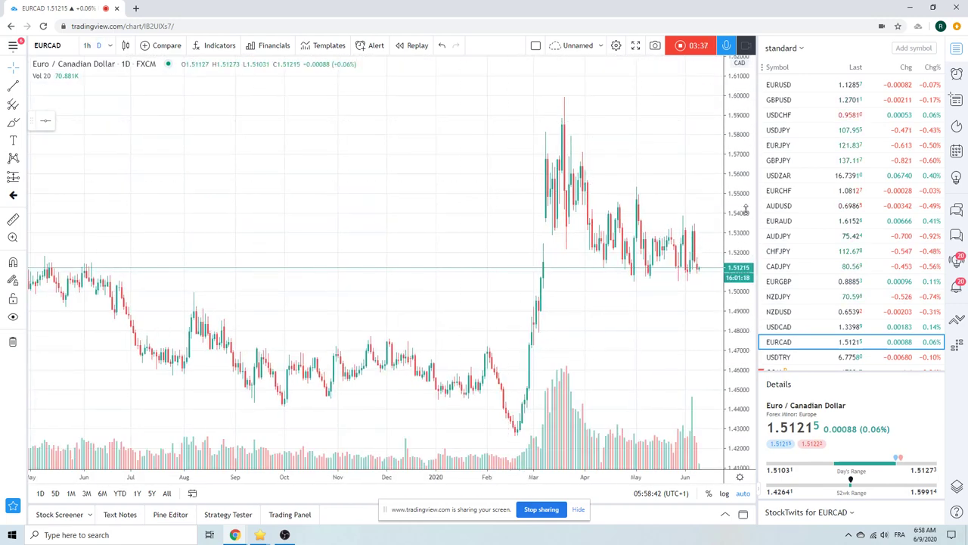
click(792, 286)
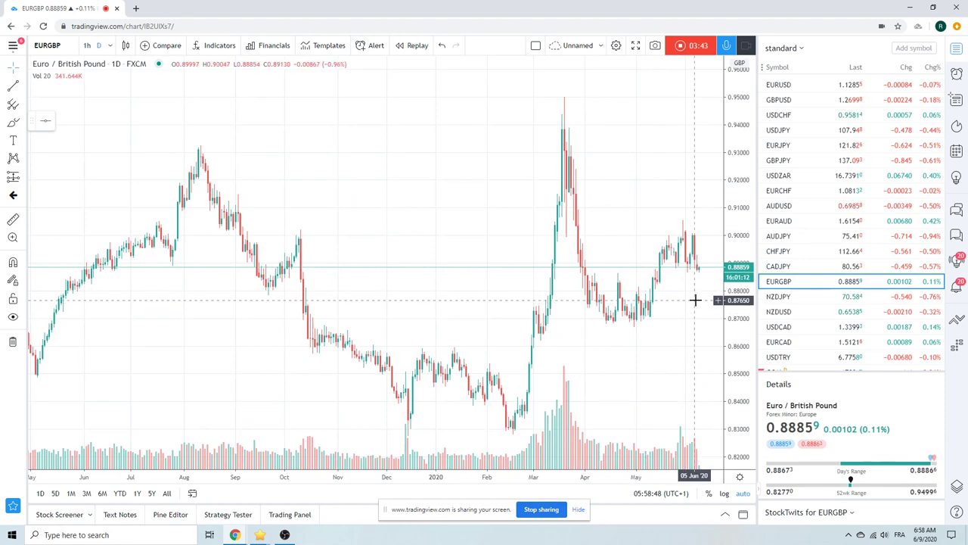
click(87, 46)
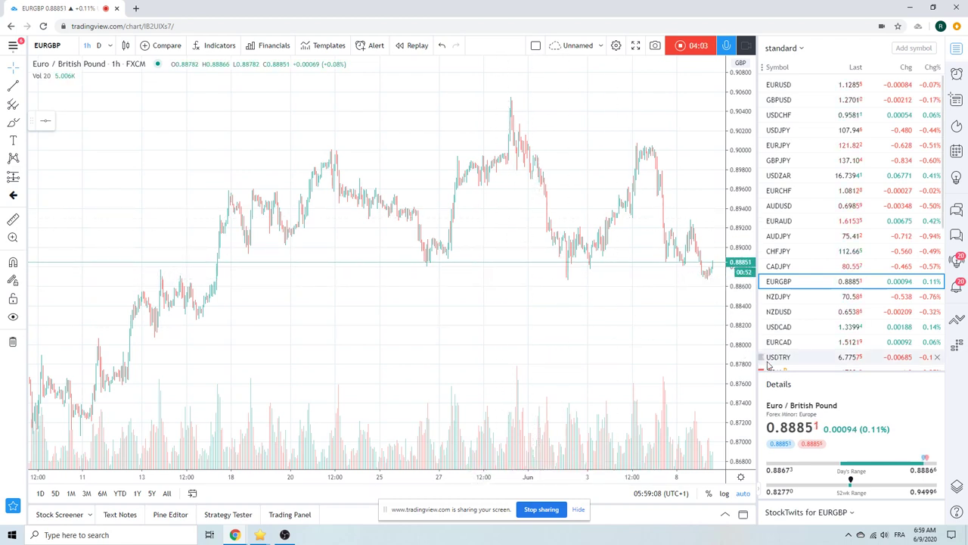
- Briefly revisit EURCAD zoomed out, then show the EURUSD hourly chart
click(795, 344)
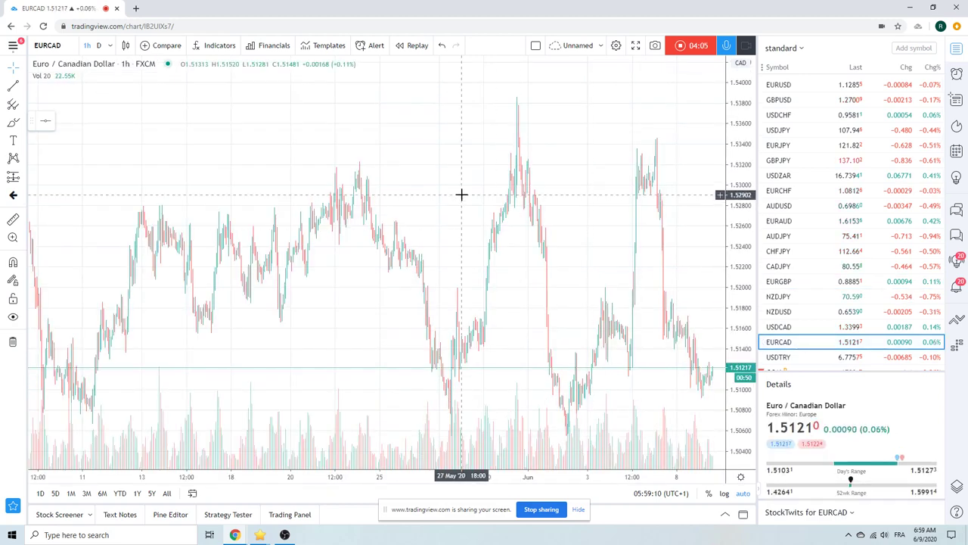
scroll(461, 195, down, 3)
click(795, 85)
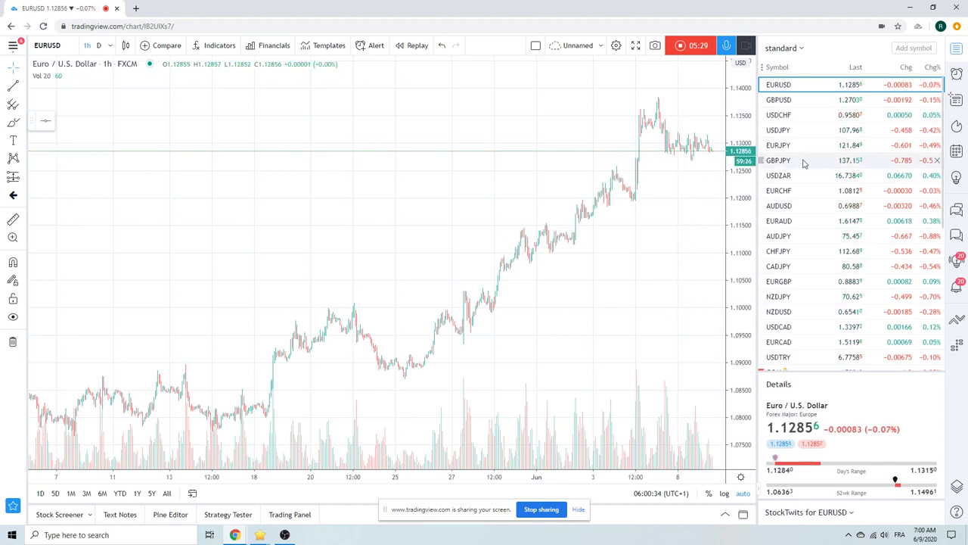
- Open the GC1! Gold Futures hourly chart and zoom to roughly 27 May–9 June
scroll(806, 164, down, 1)
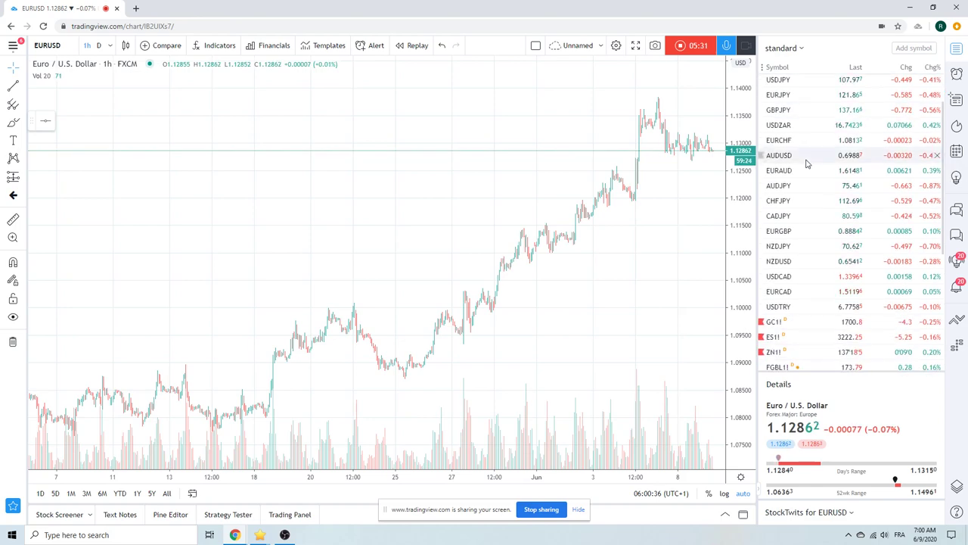
click(800, 324)
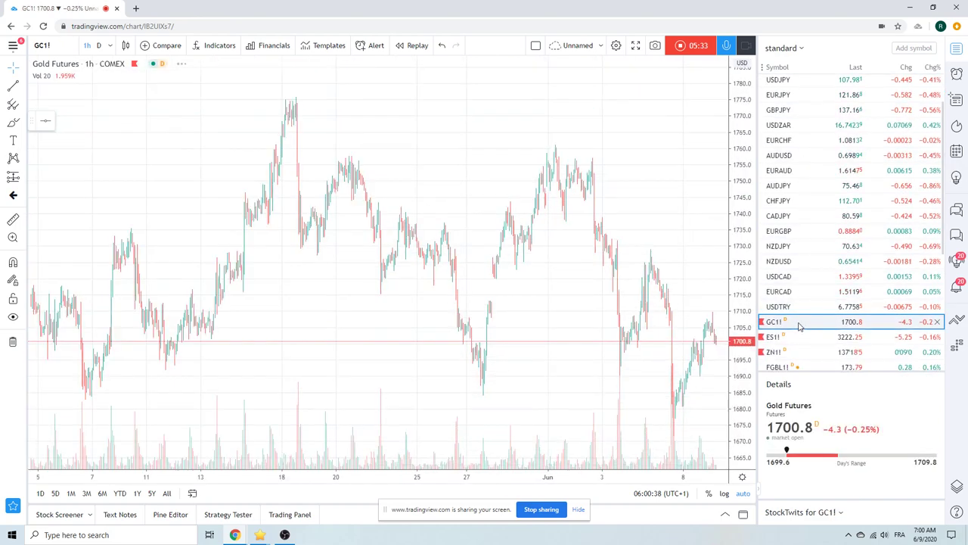
scroll(640, 244, up, 2)
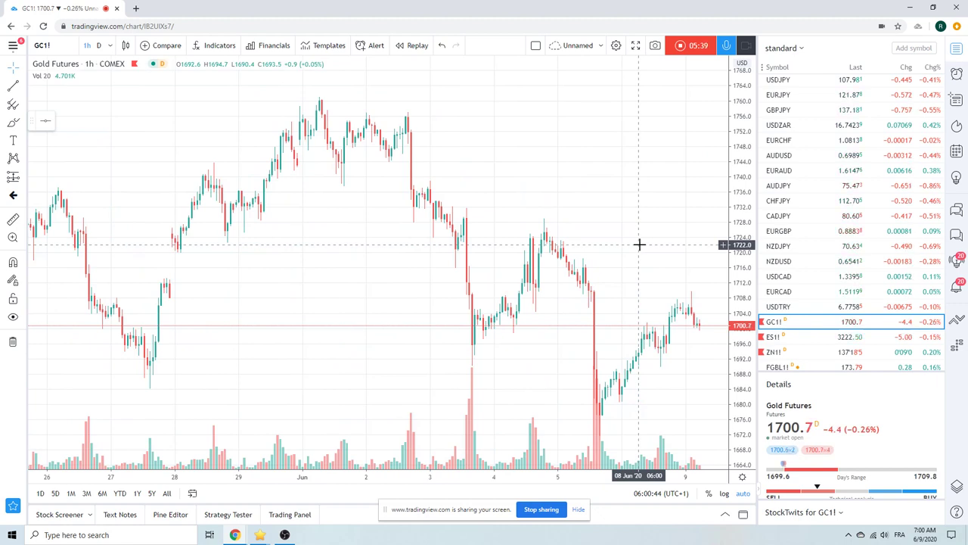
scroll(639, 244, down, 1)
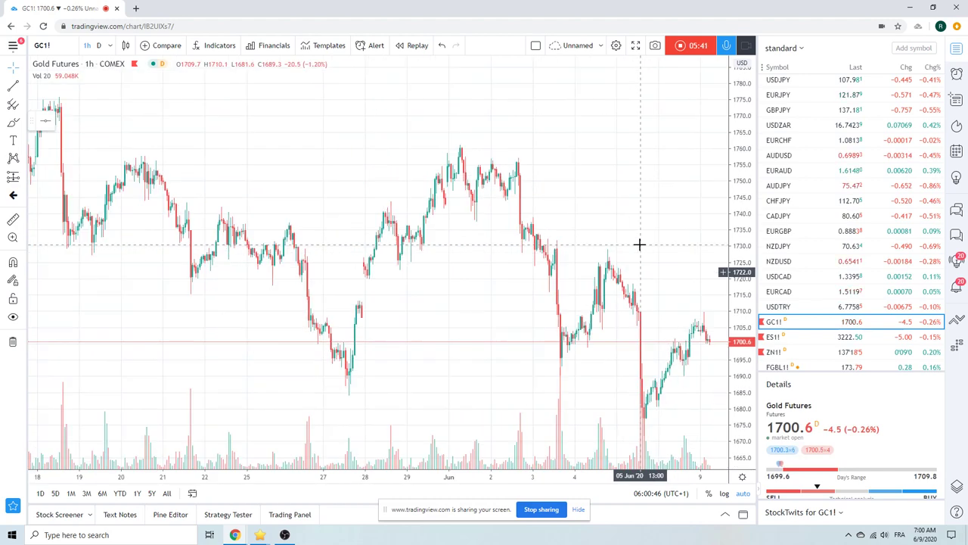
scroll(639, 244, down, 1)
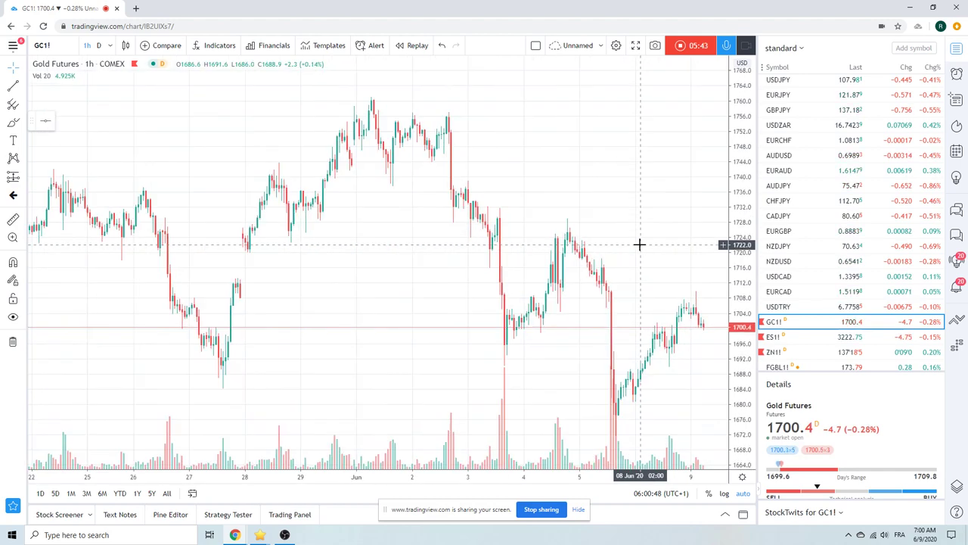
scroll(640, 244, up, 2)
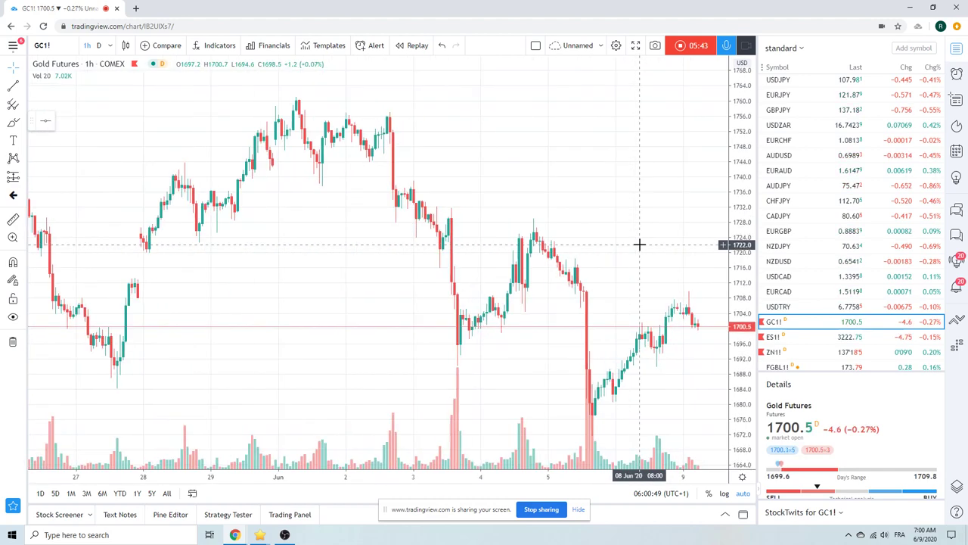
- Switch to ZN1! 10 Year T-Note Futures and scroll down the watchlist
click(804, 352)
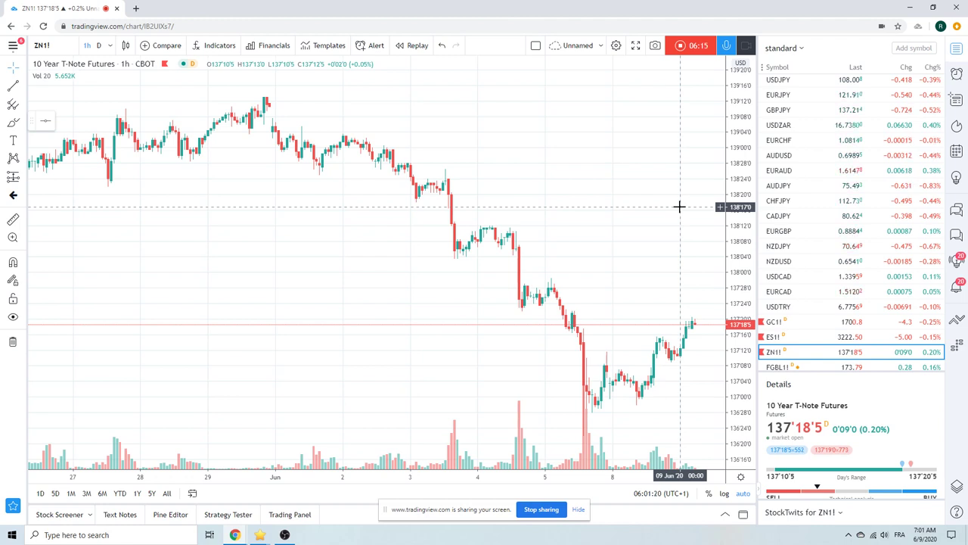
scroll(842, 198, down, 3)
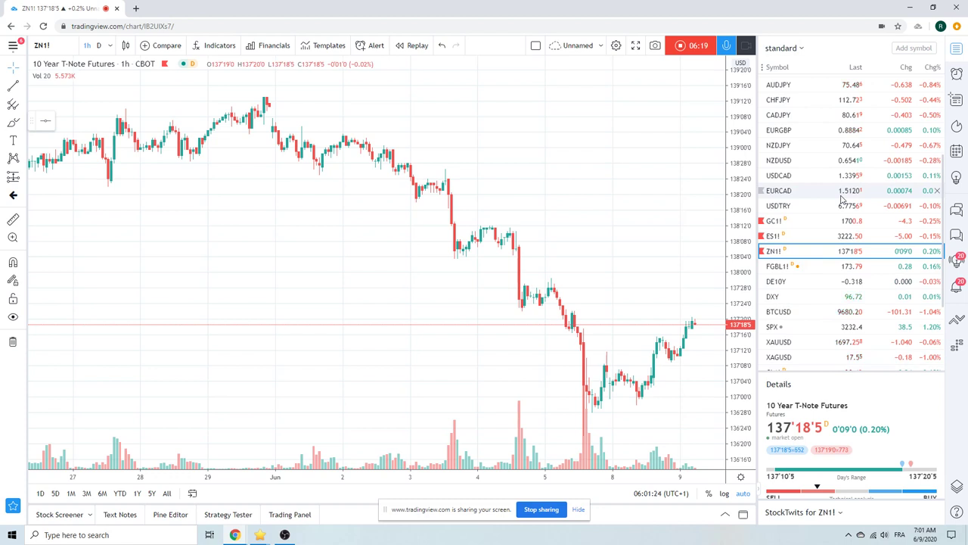
scroll(842, 199, down, 3)
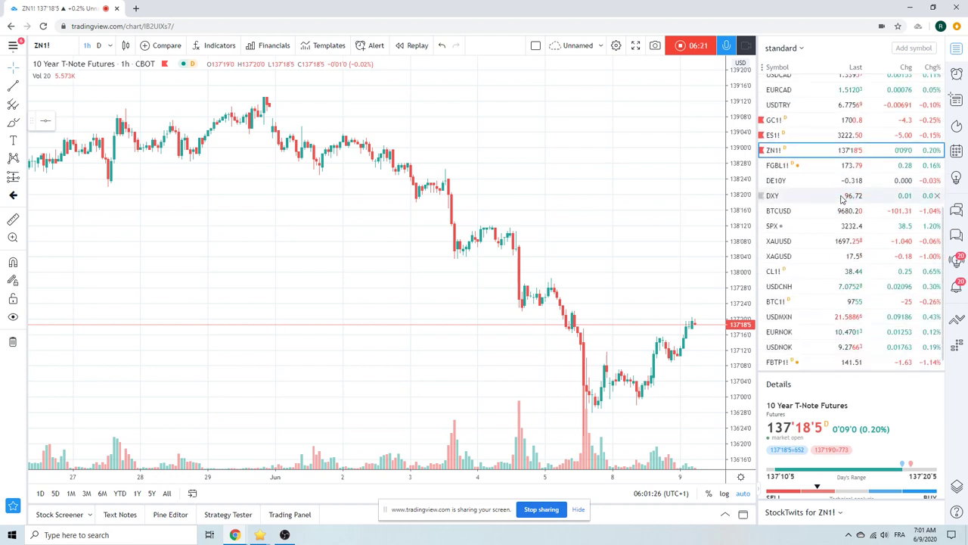
- Load US10Y as the chart symbol and scroll further down the watchlist
click(61, 45)
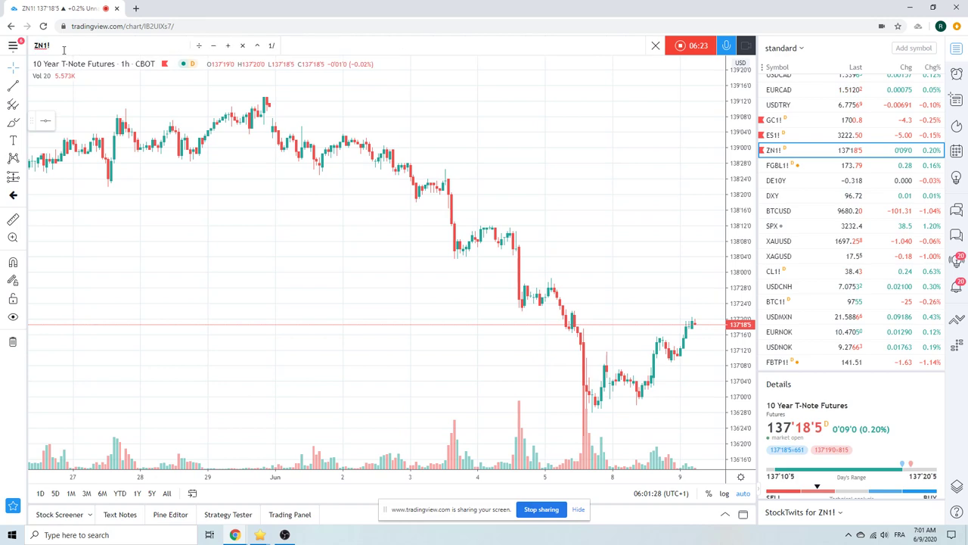
text(US)
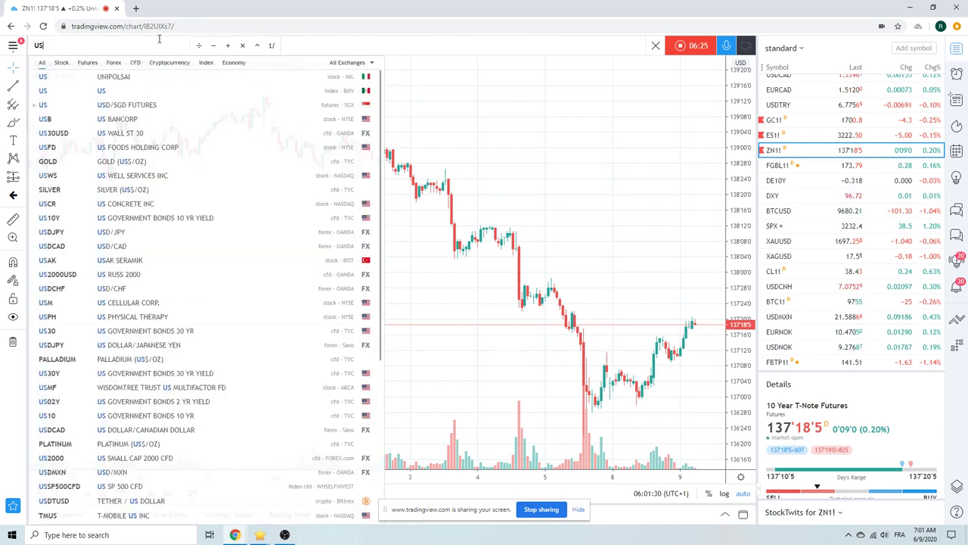
text(10Y)
key(Return)
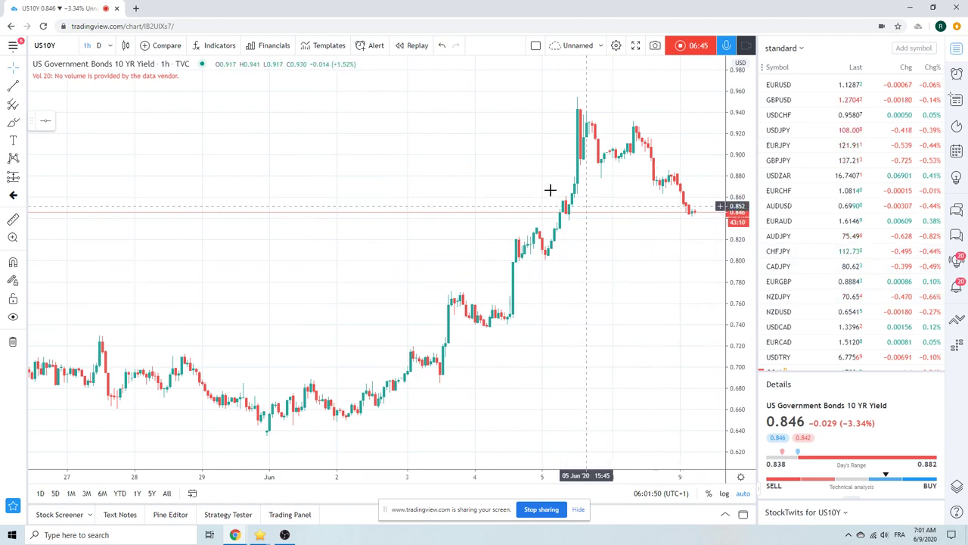
scroll(823, 239, down, 2)
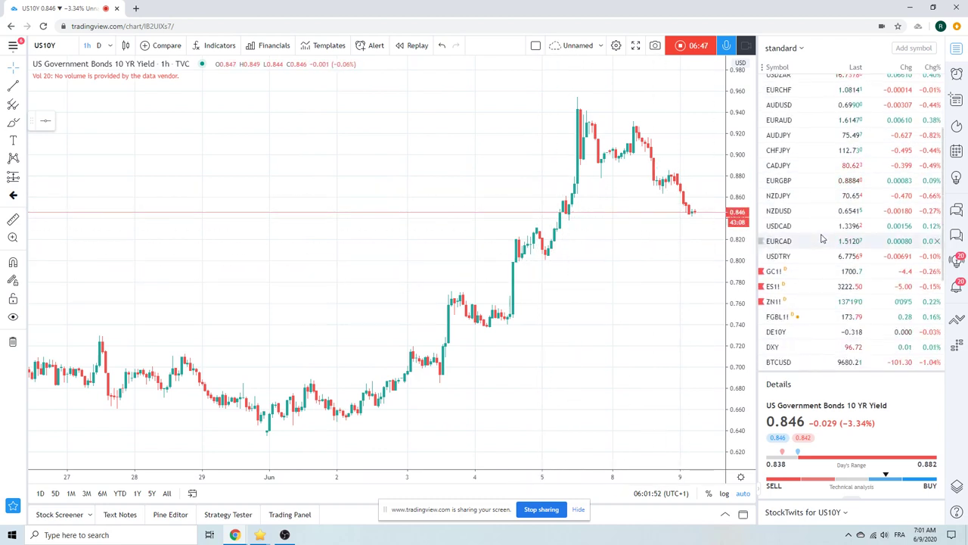
scroll(824, 235, down, 2)
scroll(833, 191, down, 1)
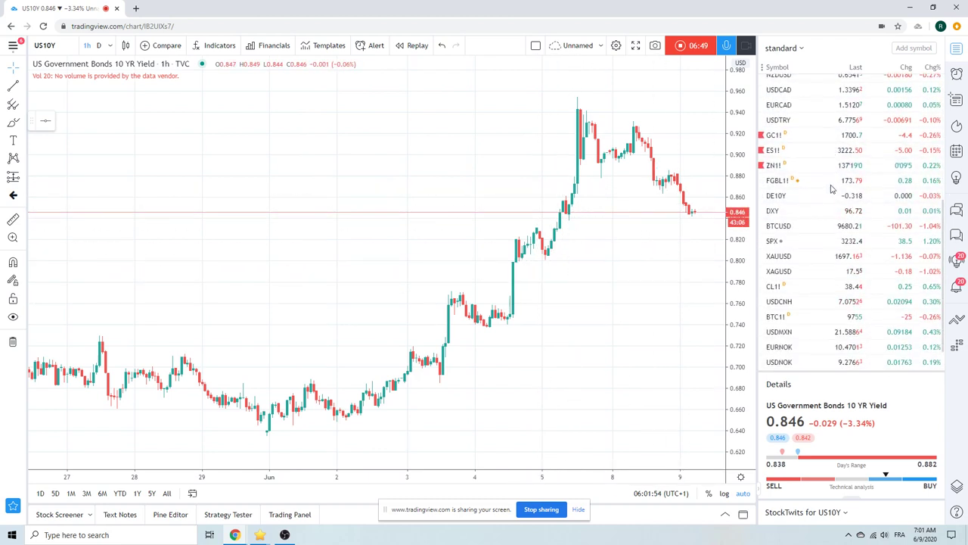
- Review BTC1! Bitcoin CME Futures zoomed out, then move down to the EURNOK chart
click(793, 285)
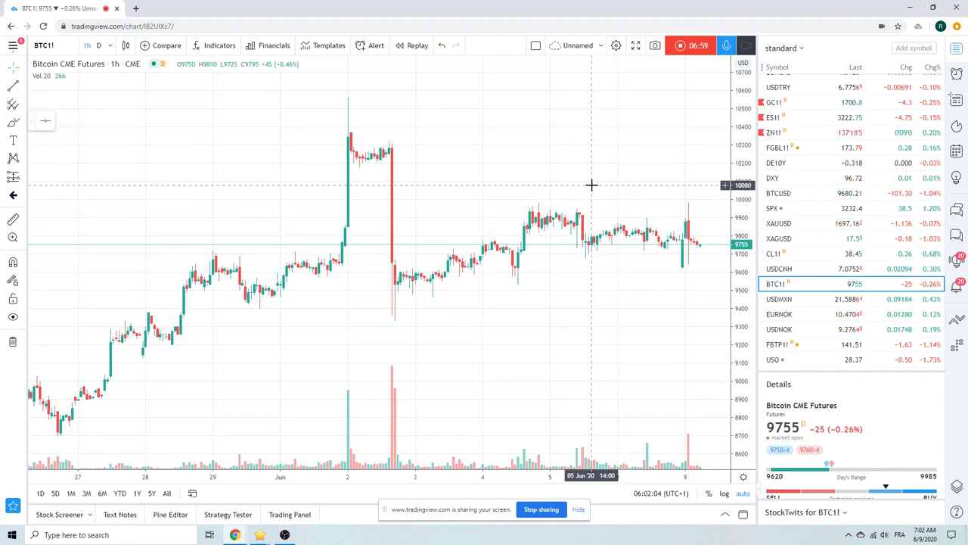
scroll(592, 189, down, 4)
scroll(591, 186, down, 2)
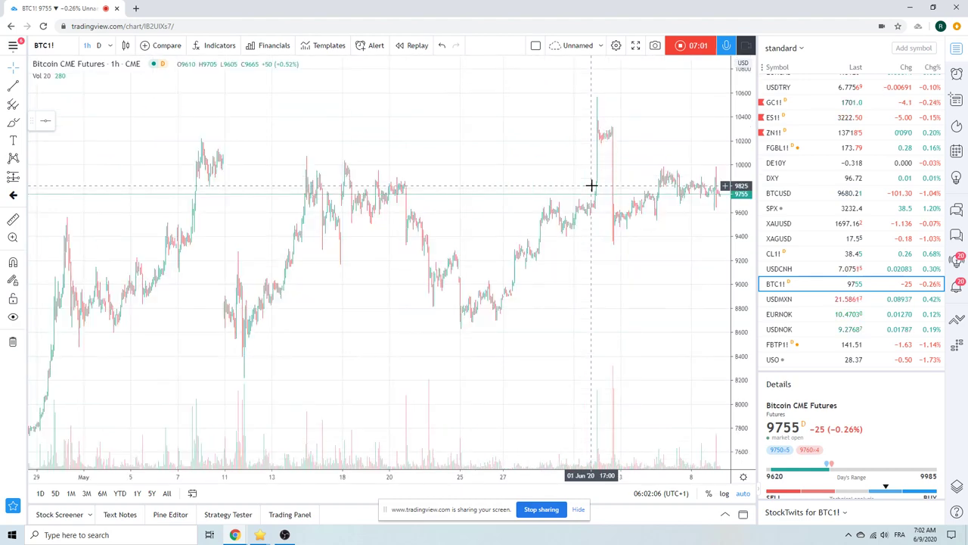
key(Down)
key(Down)
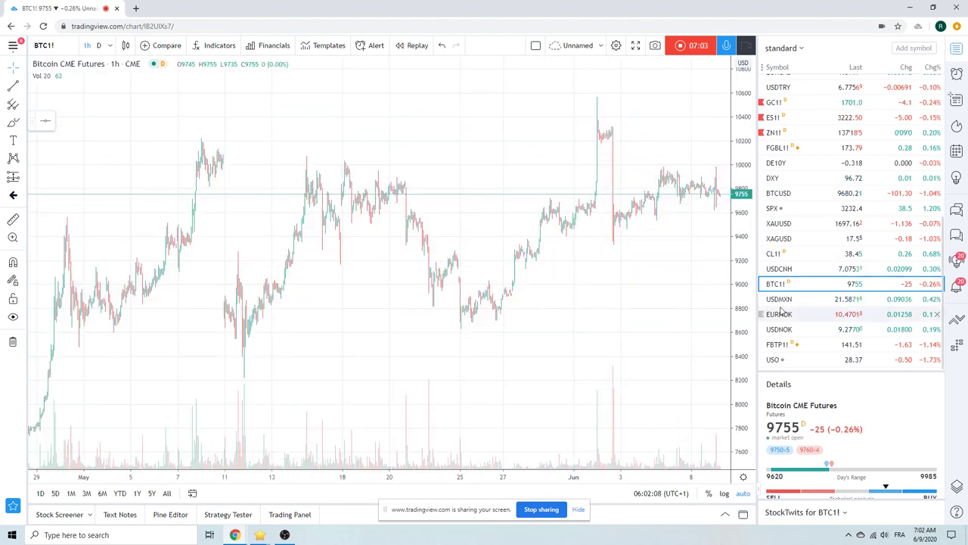
scroll(572, 268, up, 10)
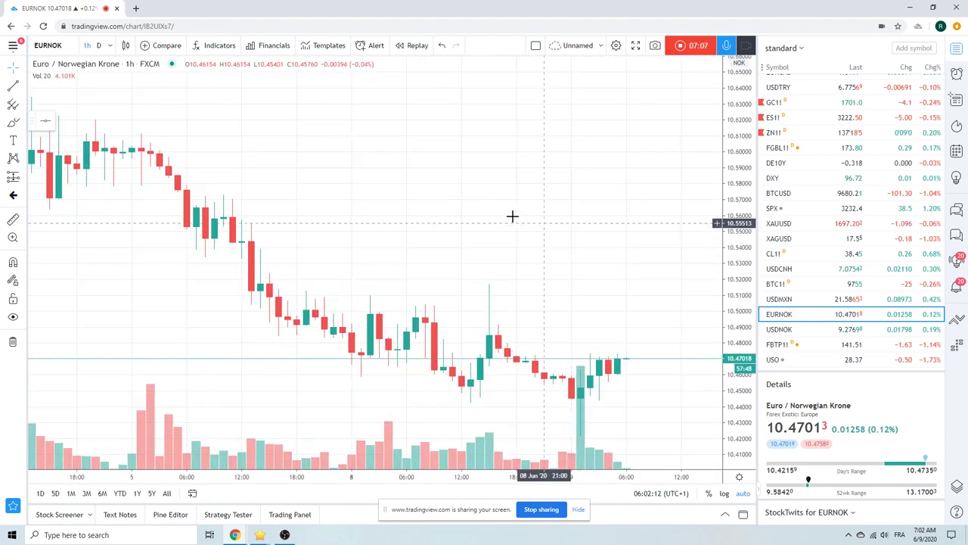
scroll(504, 219, down, 5)
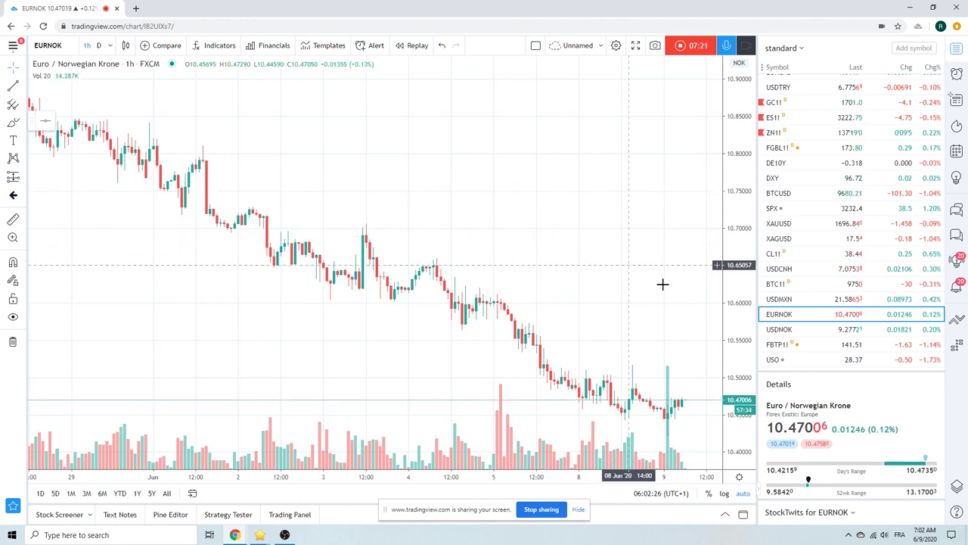
- Load USDNOK from the watchlist and zoom the chart out and back in
click(789, 334)
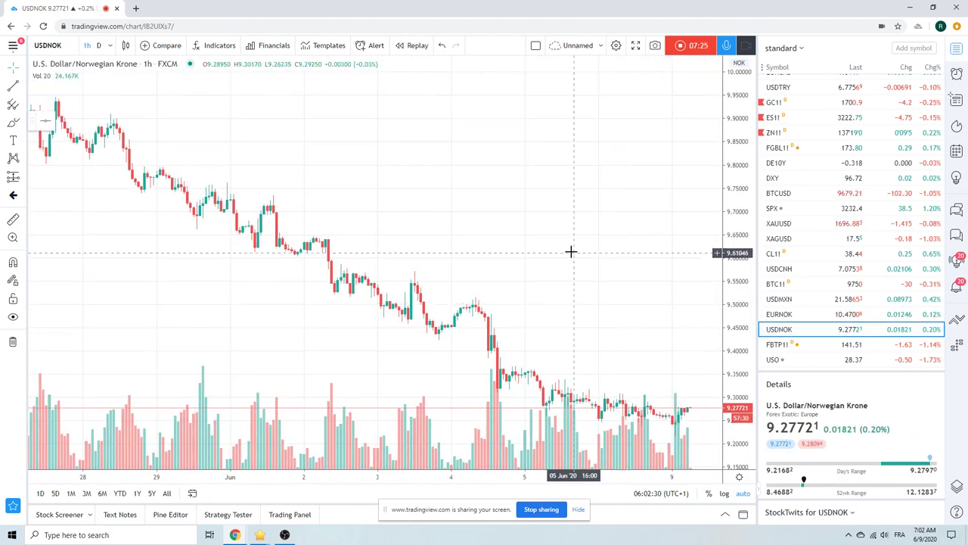
scroll(569, 252, down, 2)
scroll(567, 255, down, 3)
scroll(567, 255, down, 2)
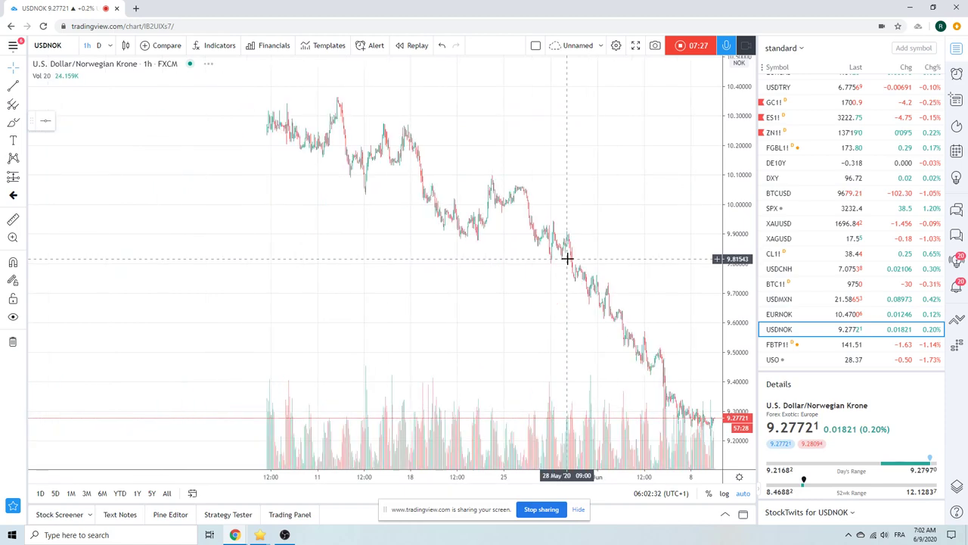
scroll(565, 257, down, 2)
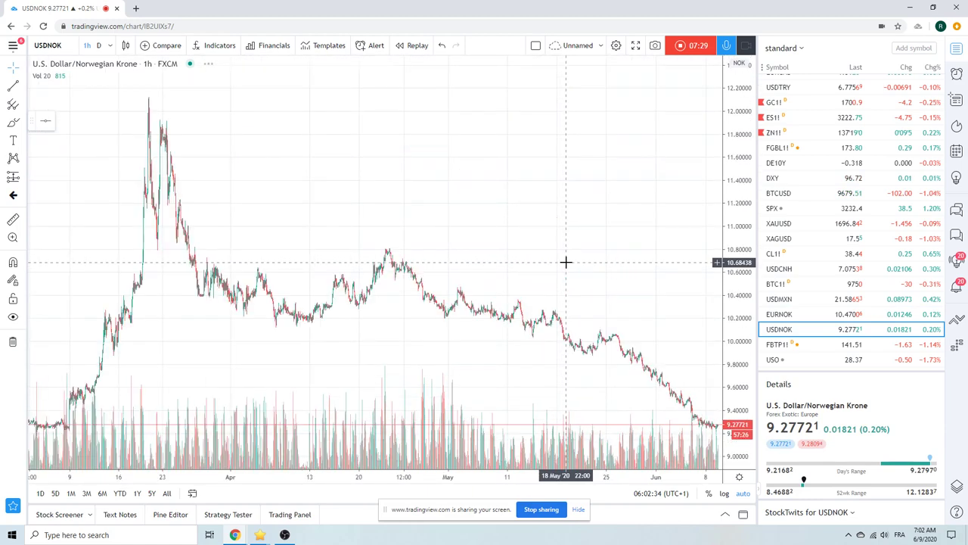
scroll(566, 262, up, 4)
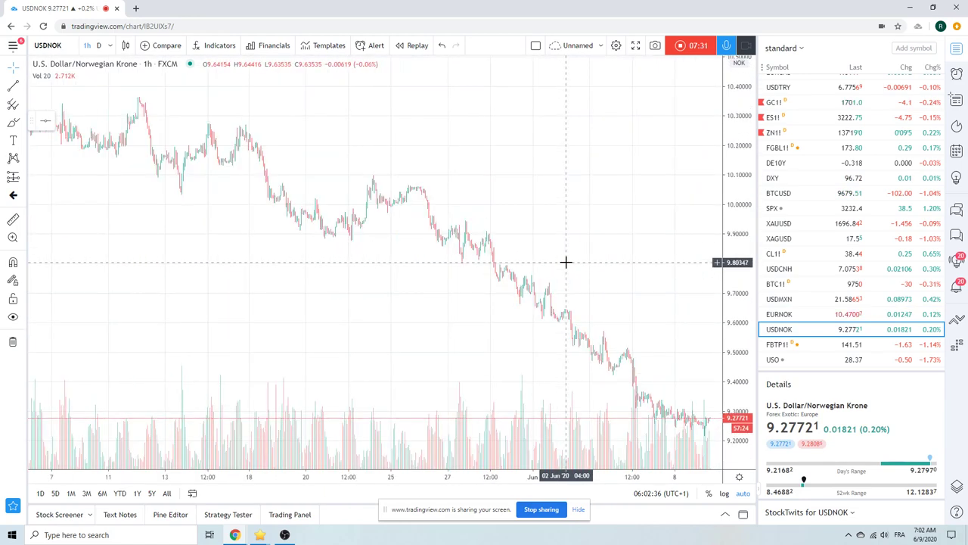
scroll(566, 261, up, 1)
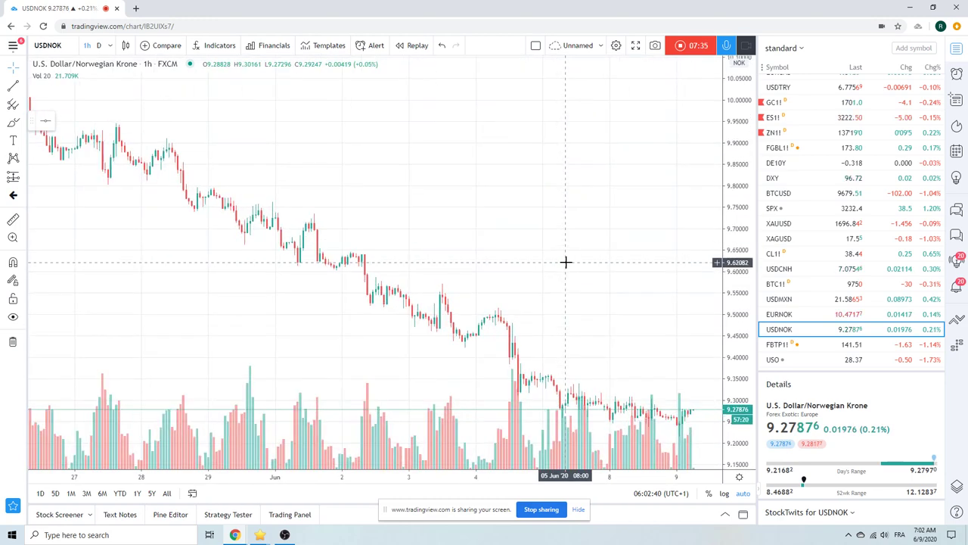
scroll(583, 322, up, 1)
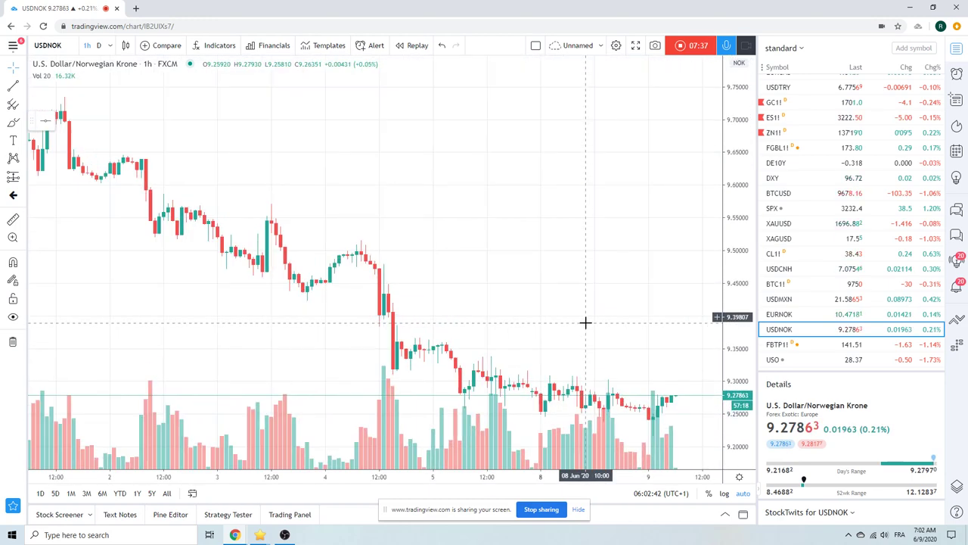
- Switch the USDNOK chart to the daily (D) interval
click(99, 46)
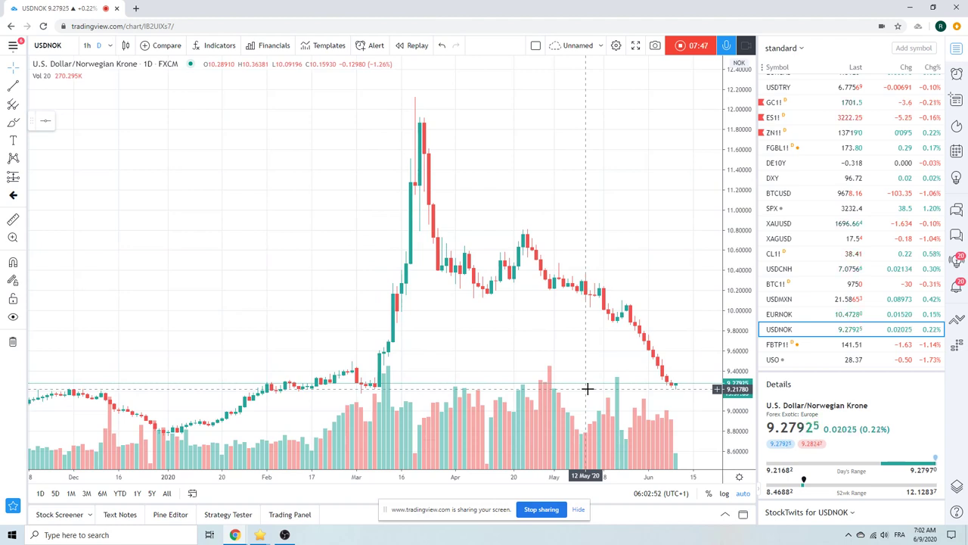
scroll(605, 386, up, 2)
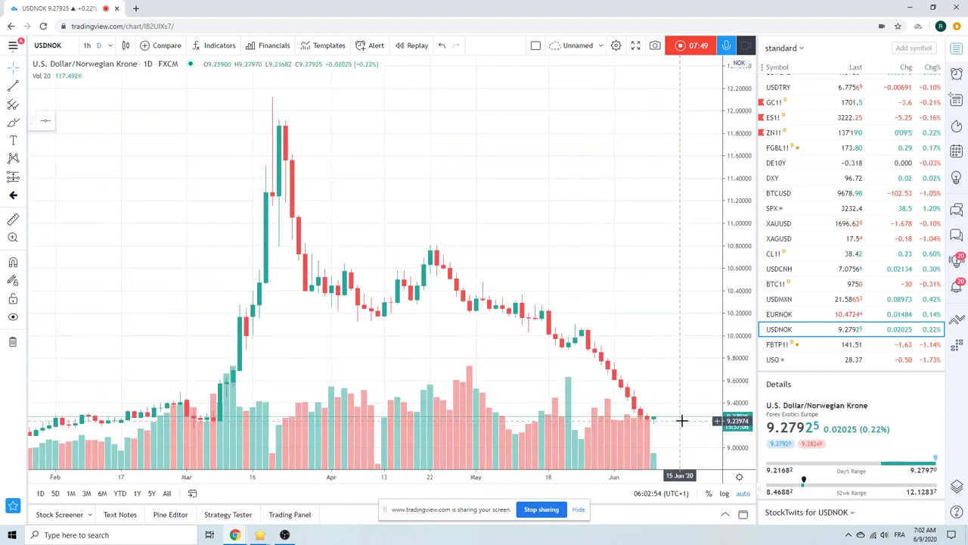
scroll(568, 359, down, 3)
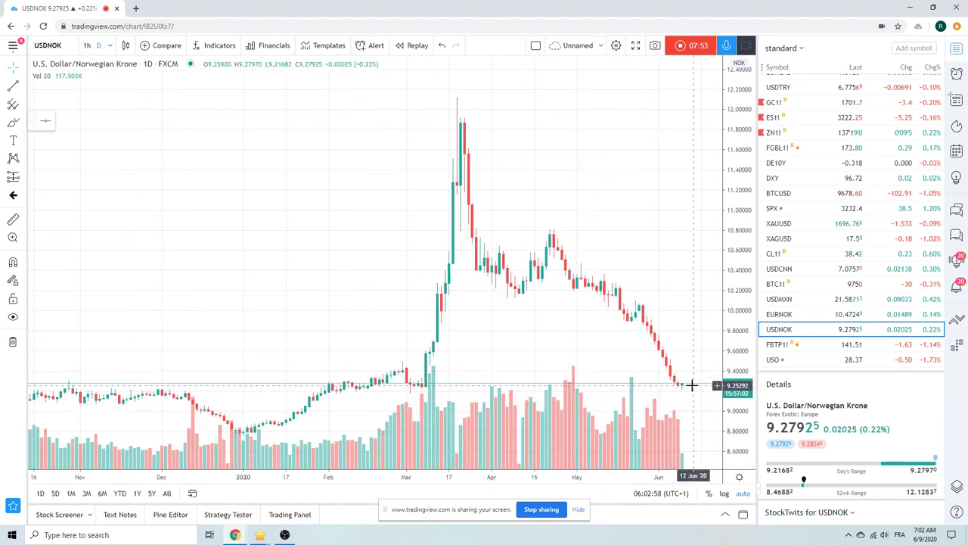
- Select EURNOK in the watchlist to chart it on the daily interval
click(779, 313)
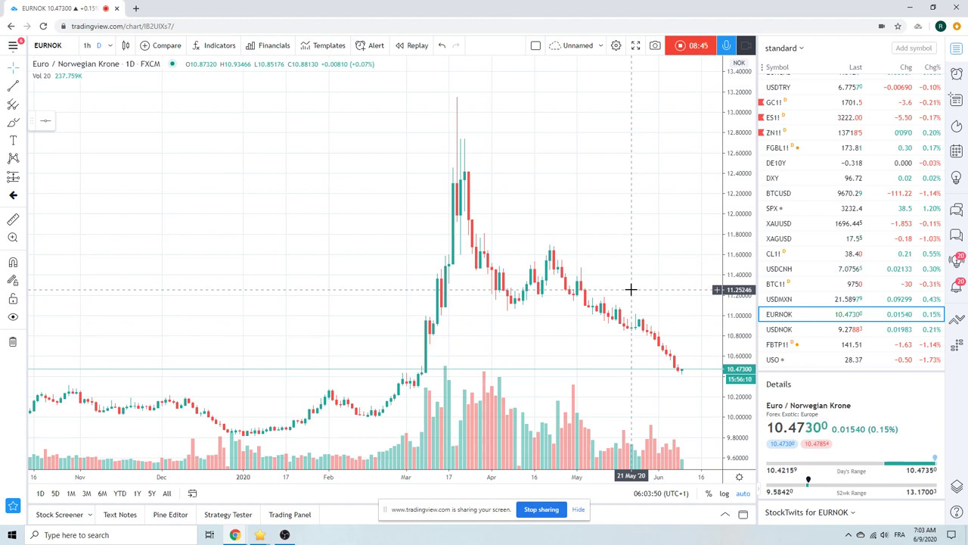
- Enter GBPNOK as the chart symbol to load its daily chart
click(68, 45)
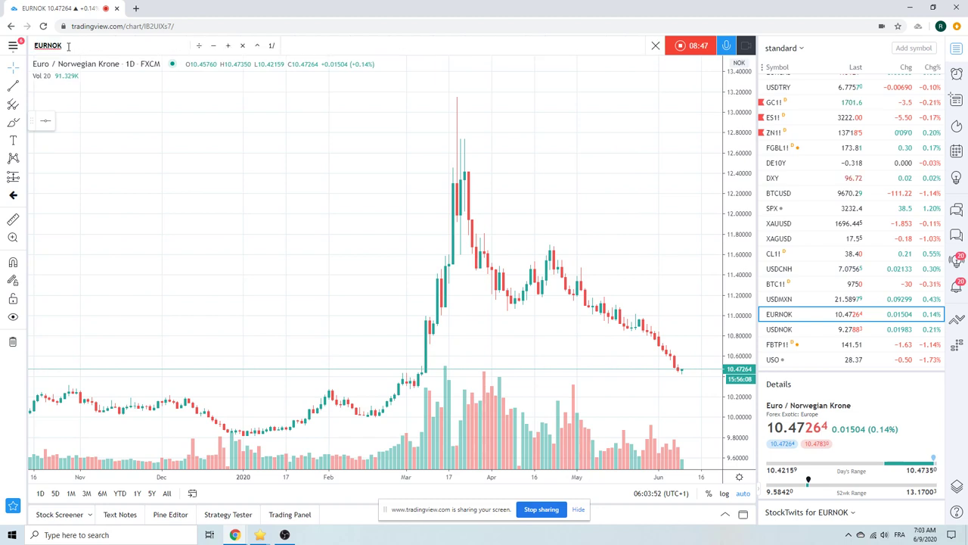
text(GBPNOK)
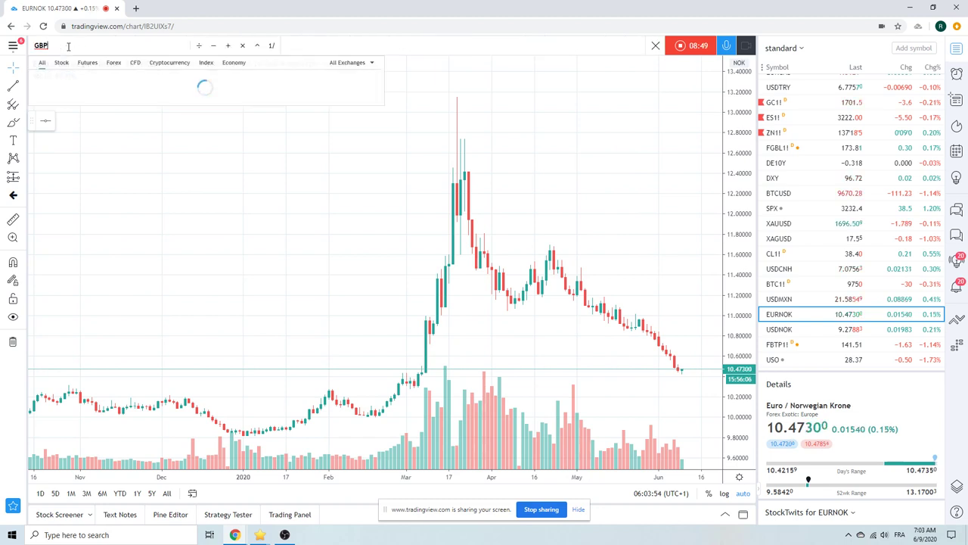
key(Return)
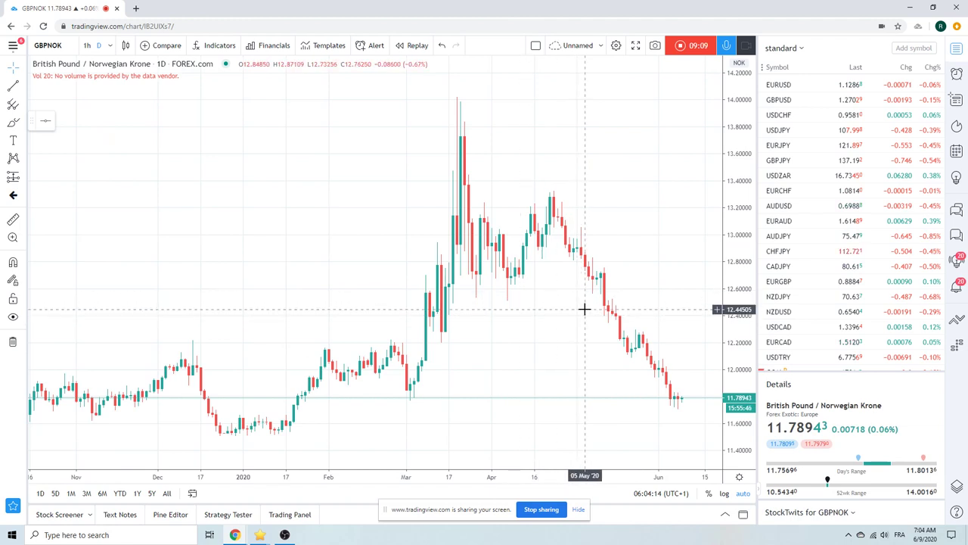
- Select EURGBP in the watchlist to chart Euro / British Pound
click(789, 283)
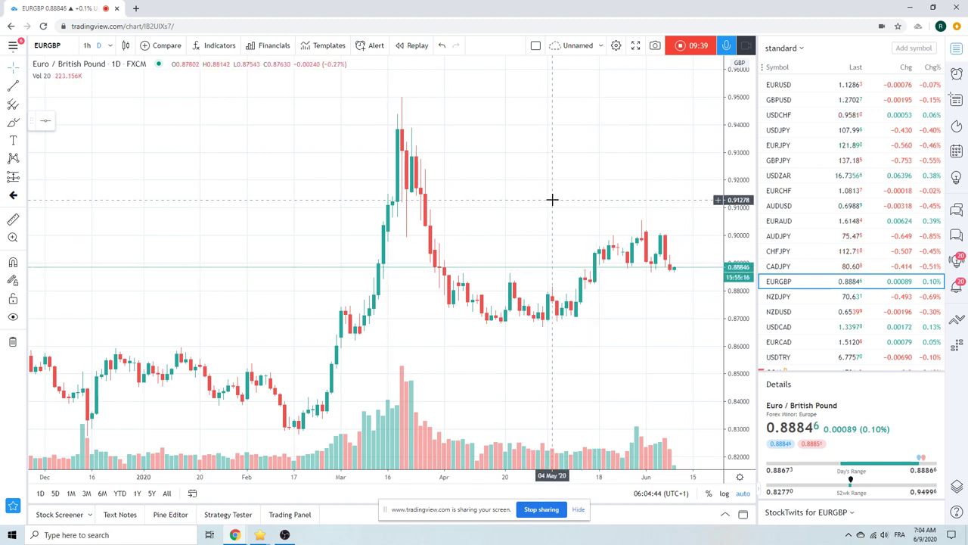
- Stop the recording to open the Preview Video Idea dialog
click(680, 46)
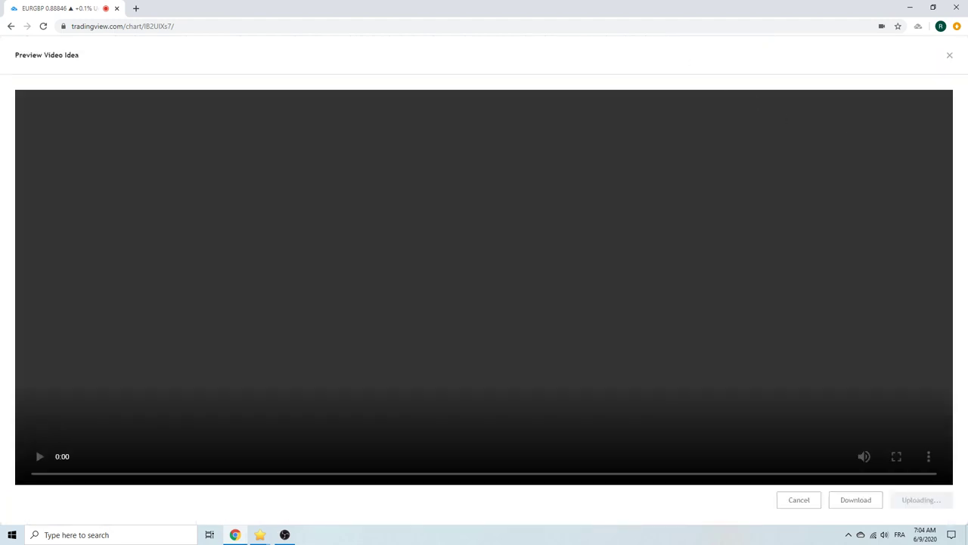